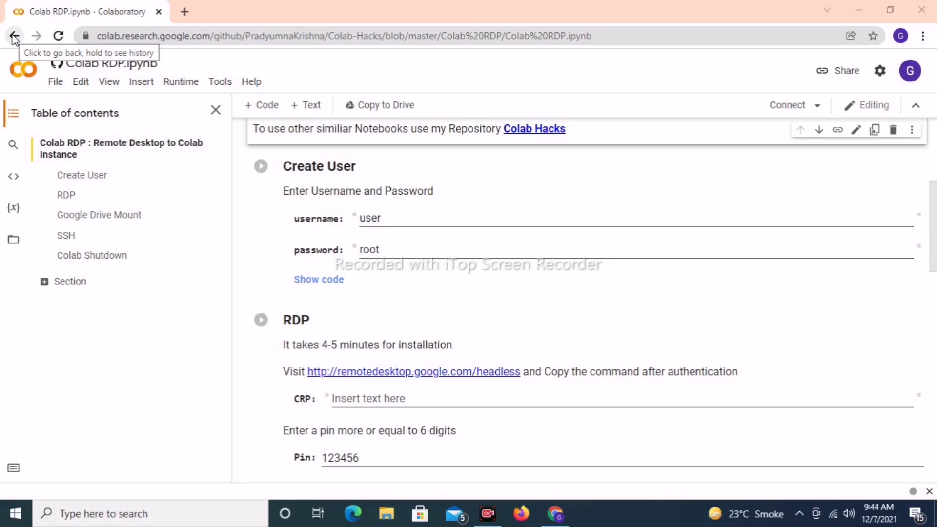
- Reopen the Colab RDP.ipynb notebook from the search results and run its Create User cell despite the authorship warning
left_click(15, 36)
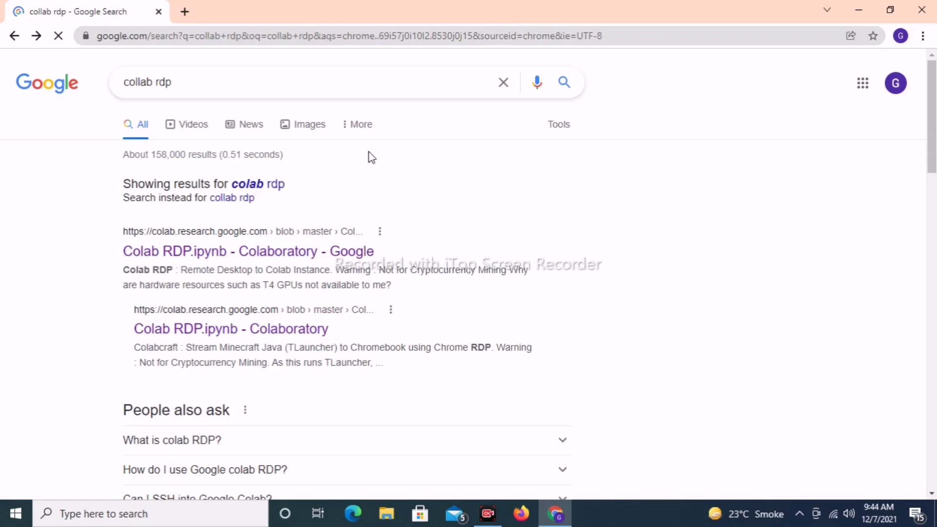
left_click(209, 255)
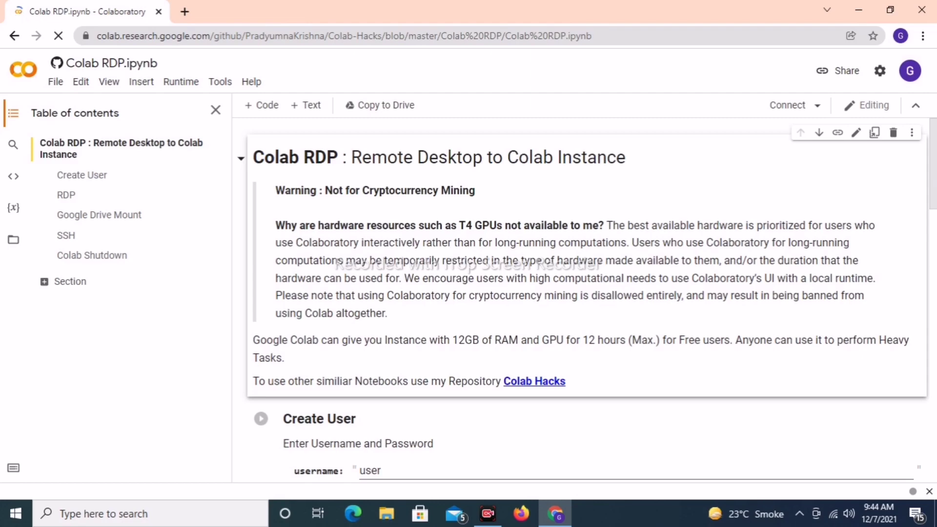
scroll(586, 293, "down", 4)
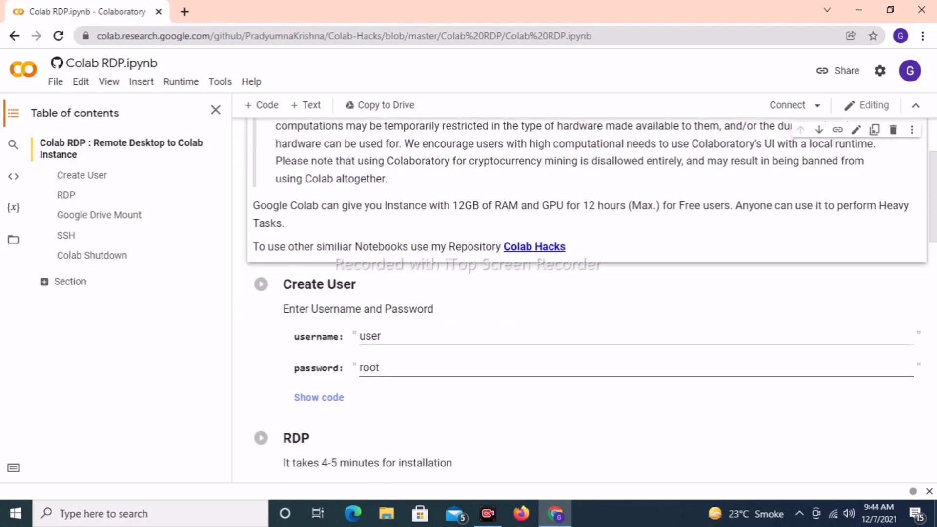
scroll(911, 236, "down", 2)
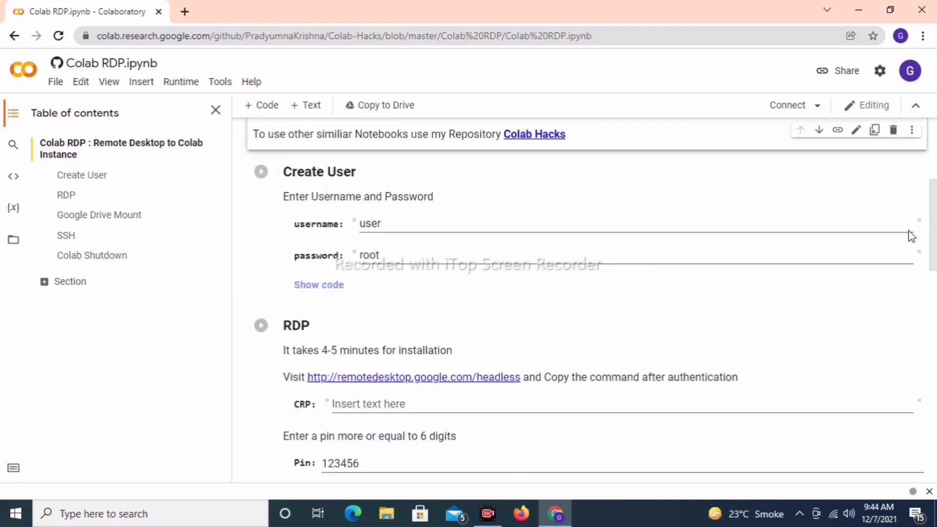
left_click(262, 174)
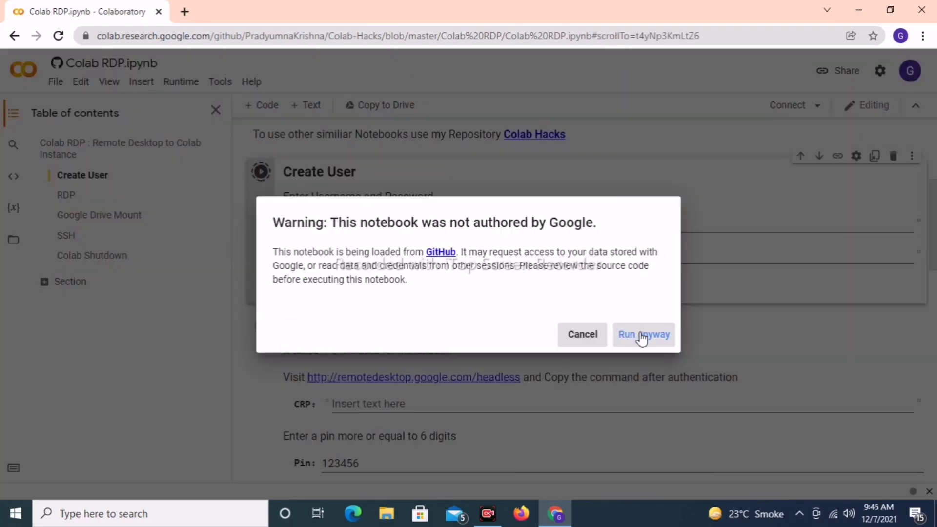
left_click(641, 337)
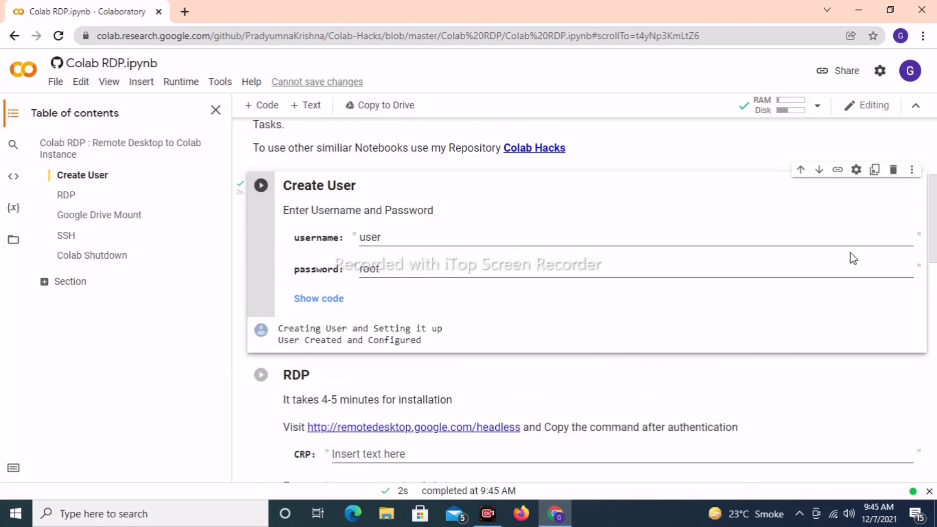
- Open the remotedesktop.google.com/headless link from the RDP cell in a new tab and switch to it, keeping the notebook open
scroll(430, 355, "down", 2)
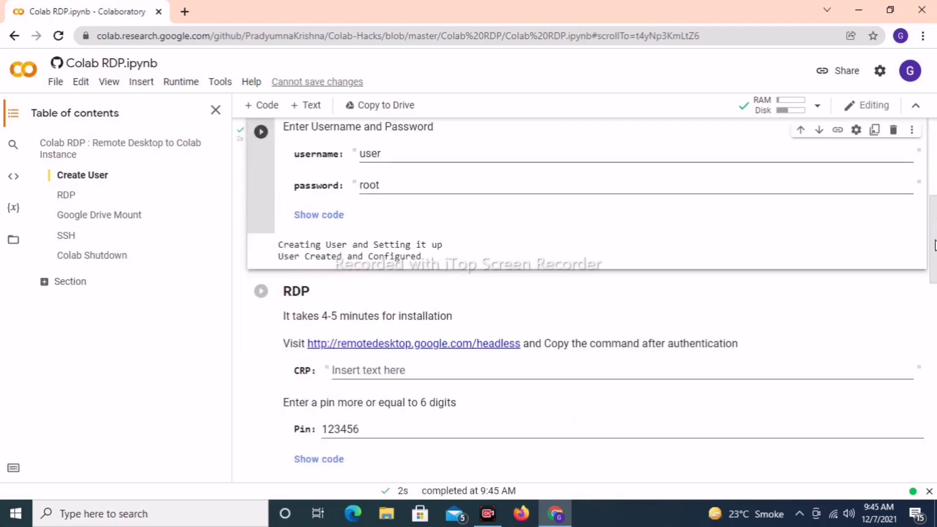
scroll(430, 355, "down", 1)
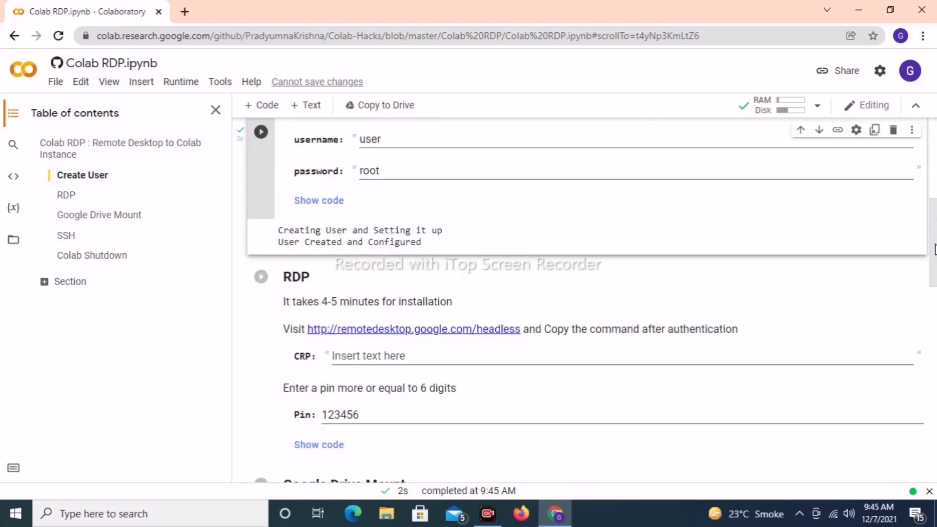
left_click(421, 327)
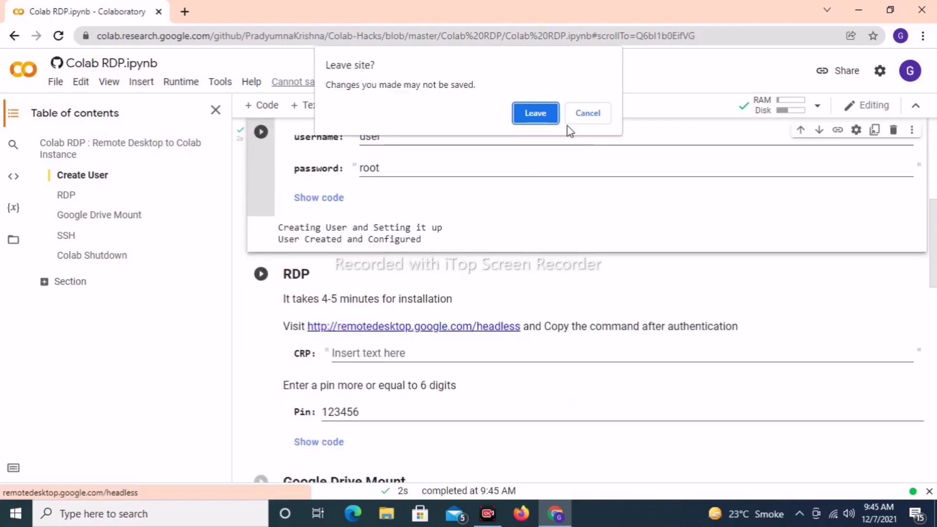
left_click(582, 115)
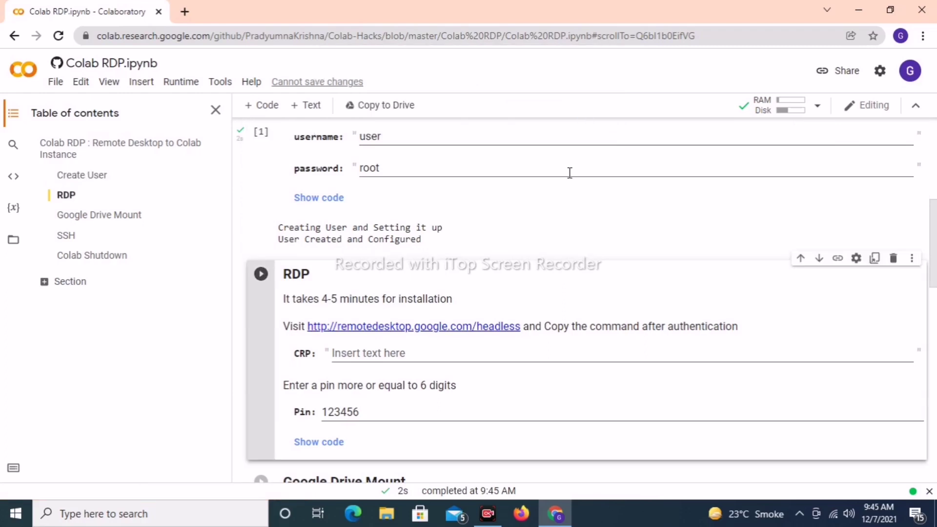
right_click(448, 326)
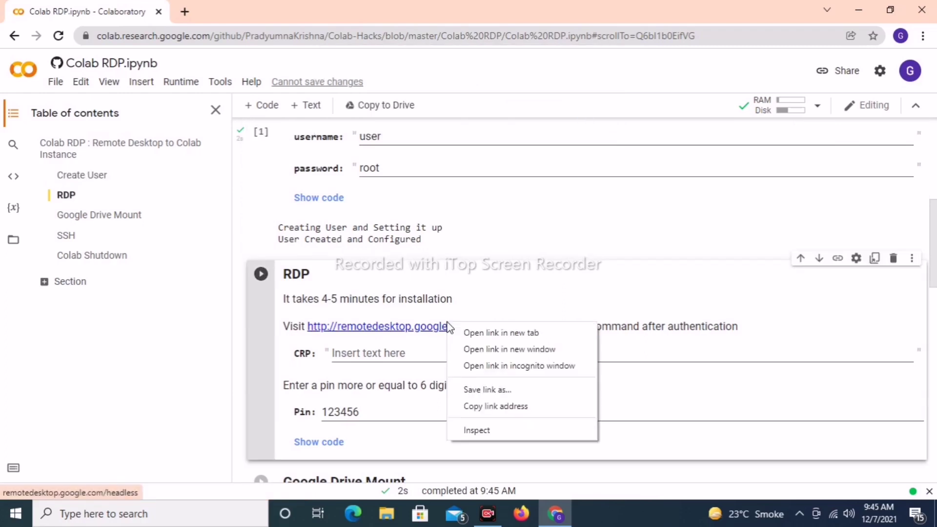
left_click(477, 334)
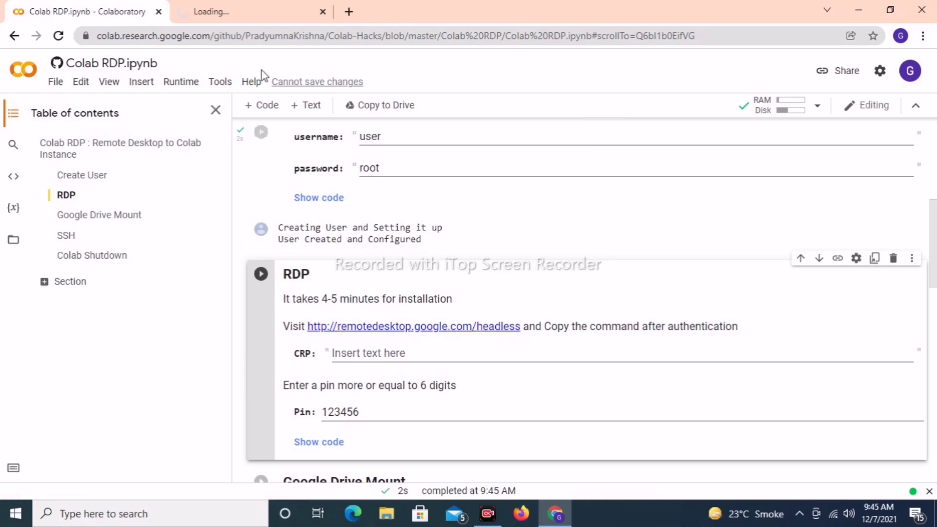
left_click(245, 3)
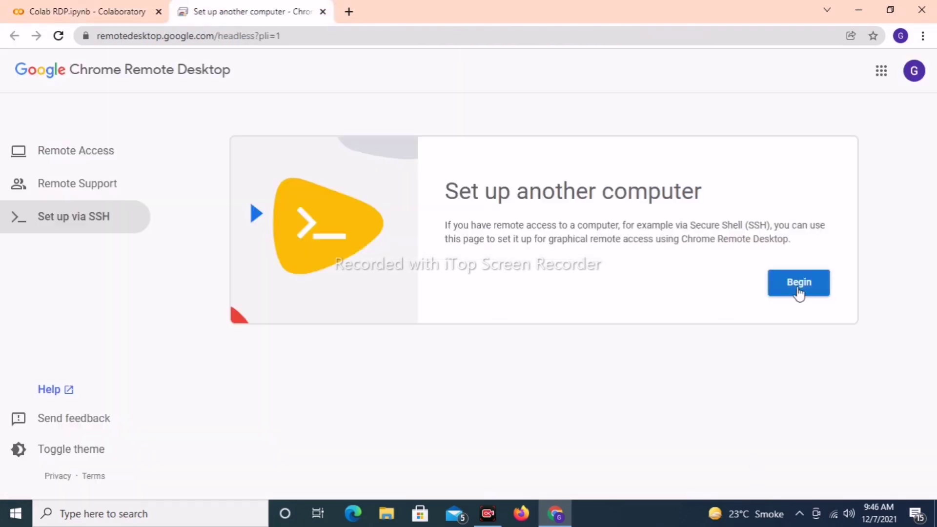
- Go through the setup of another computer, authorise Chrome Remote Desktop and copy the Debian Linux command
left_click(798, 291)
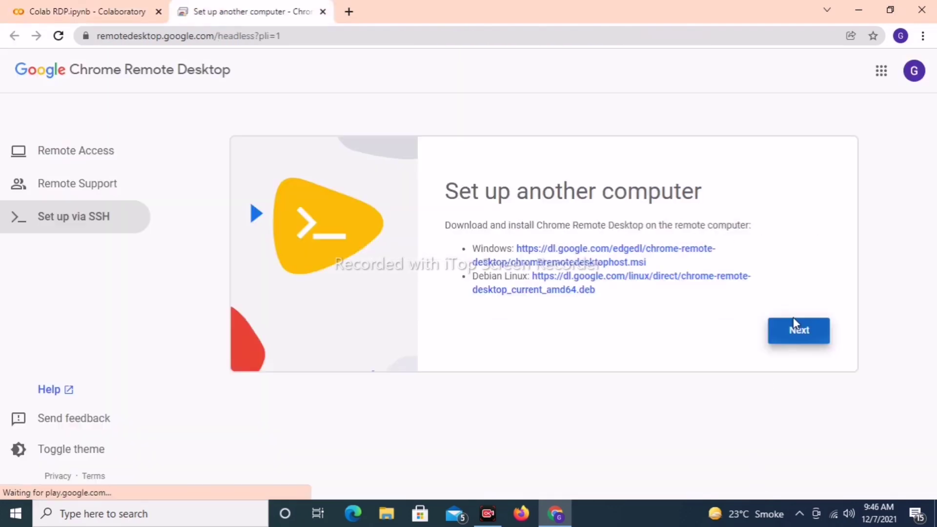
left_click(789, 334)
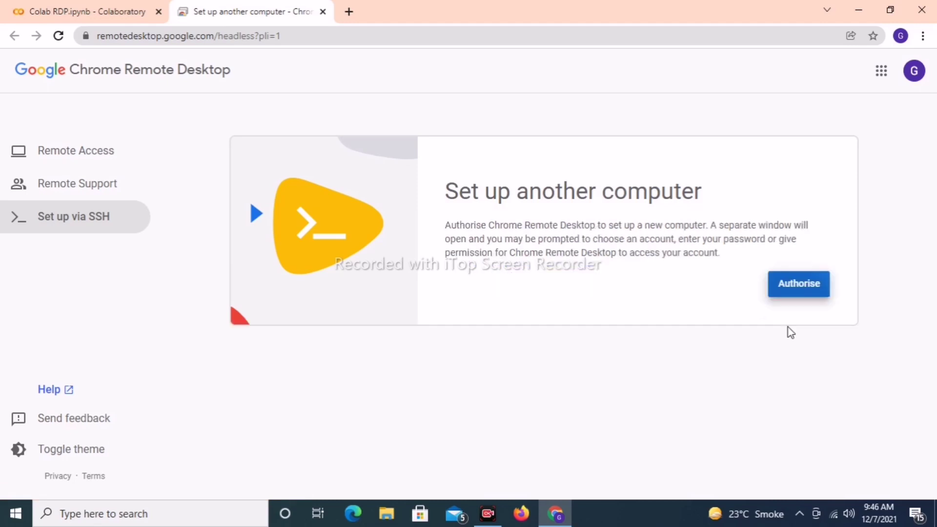
left_click(789, 287)
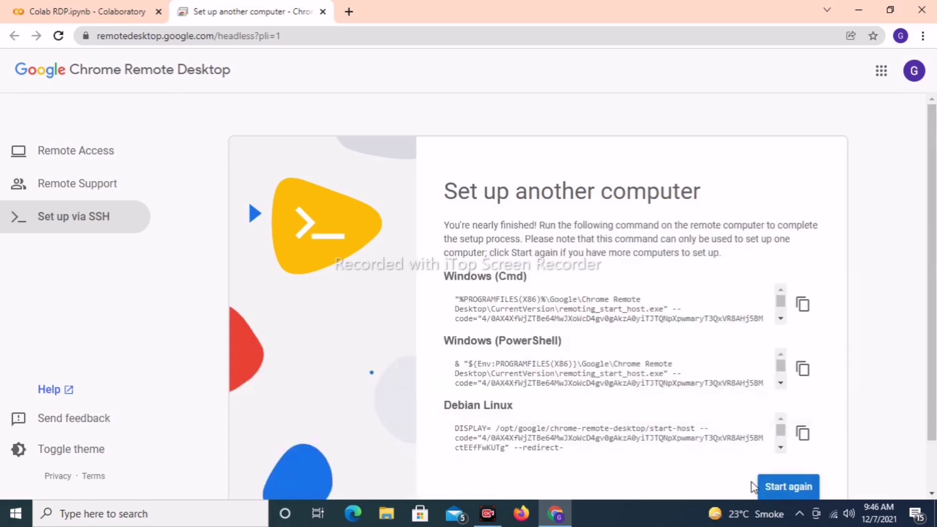
scroll(870, 371, "down", 1)
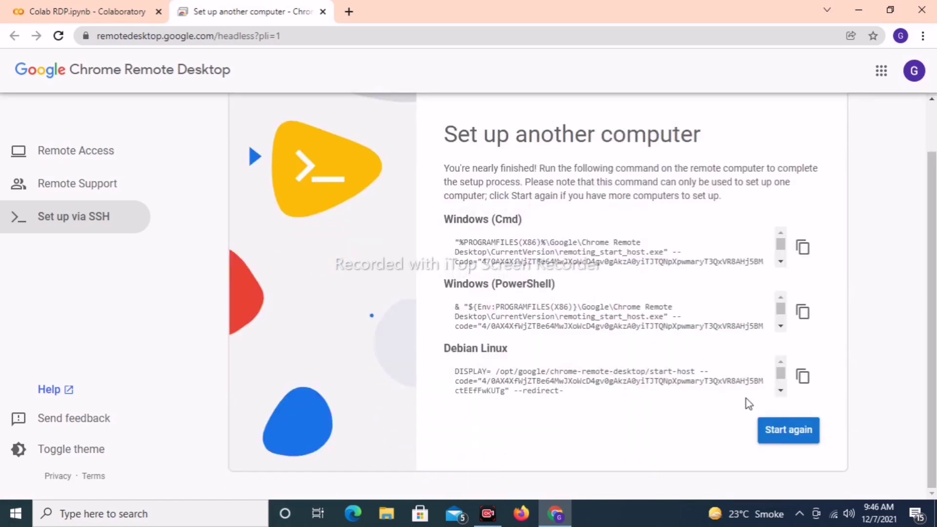
left_click(803, 378)
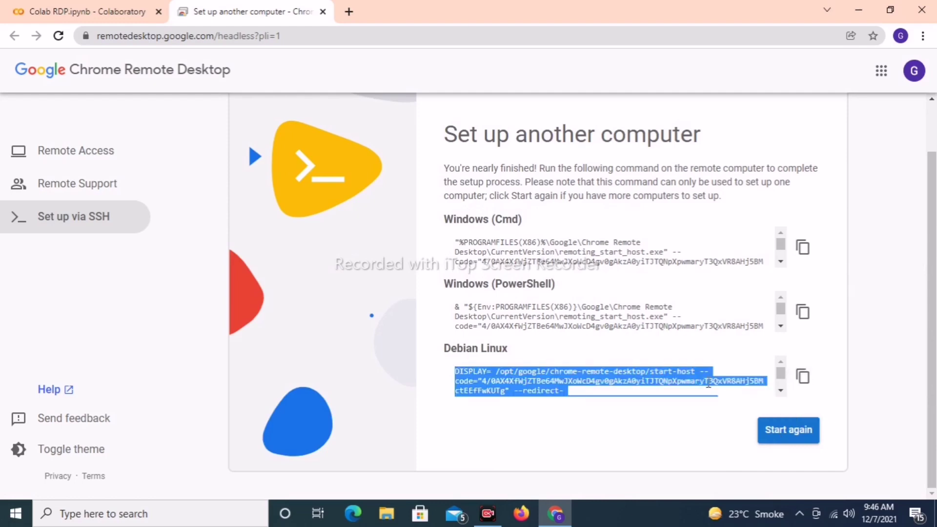
- Paste the copied command with its authorisation code into the CRP field of the notebook's RDP cell and run the cell
left_click(68, 7)
left_click(386, 353)
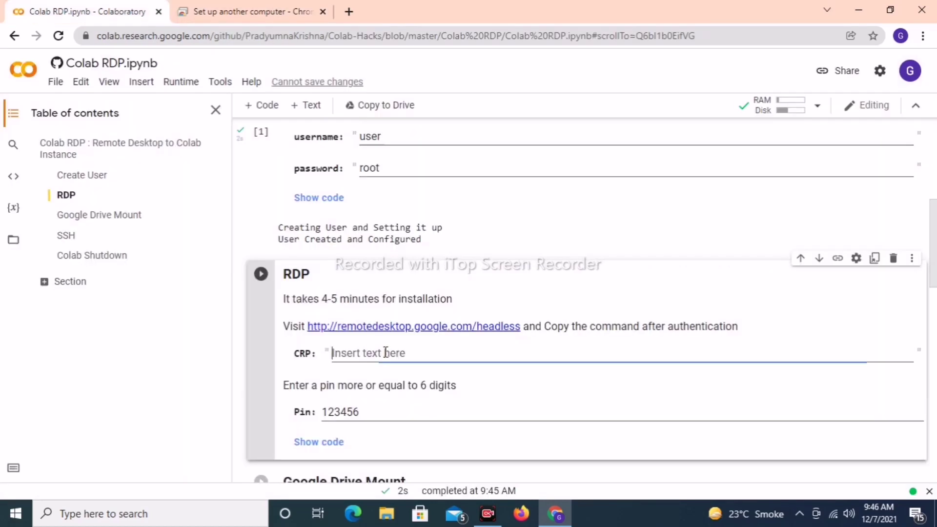
right_click(385, 352)
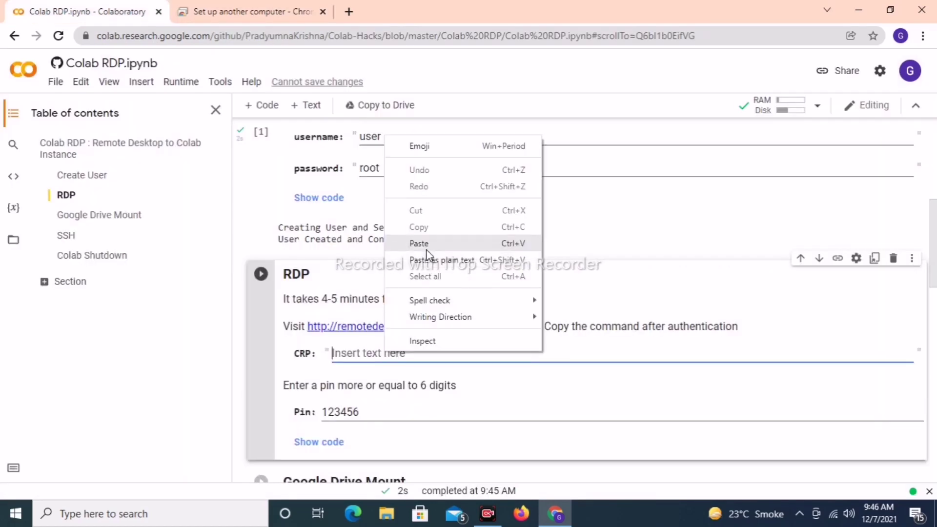
left_click(422, 244)
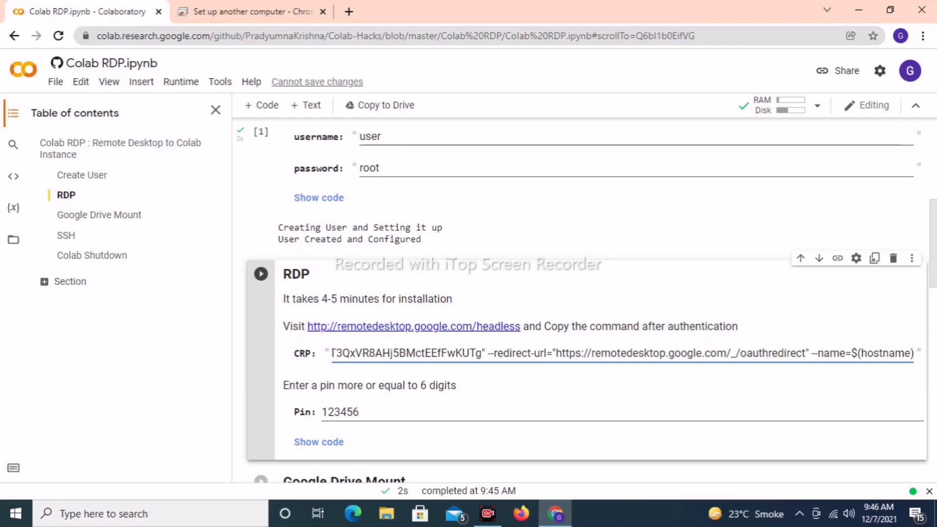
scroll(355, 335, "down", 4)
scroll(355, 336, "up", 2)
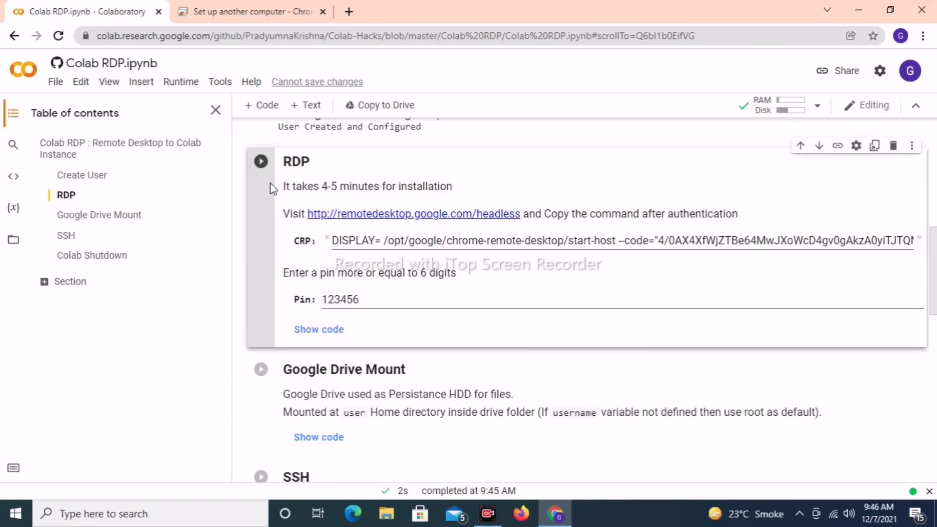
left_click(262, 162)
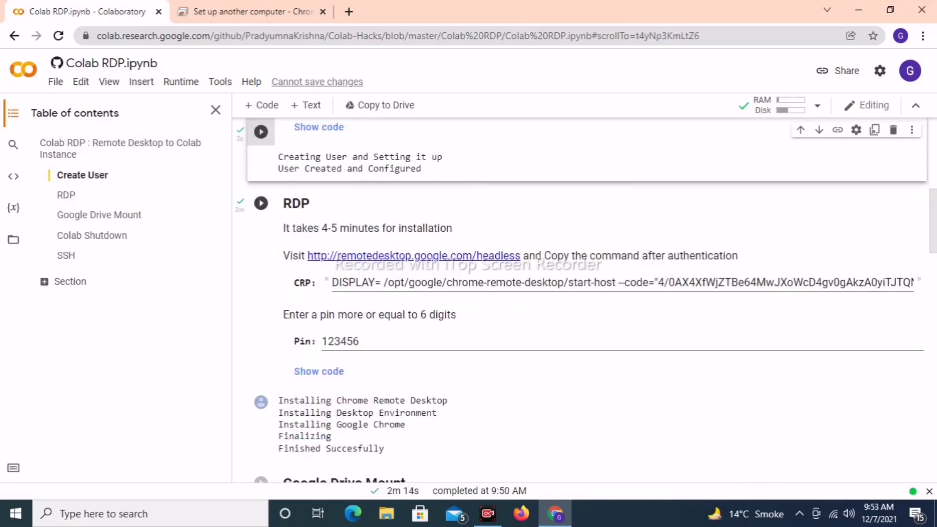
scroll(585, 300, "down", 3)
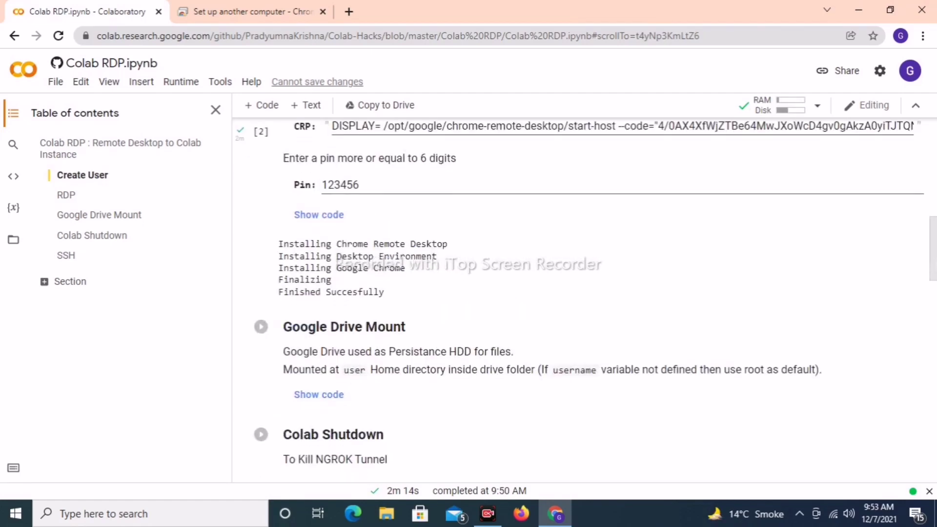
scroll(585, 300, "down", 7)
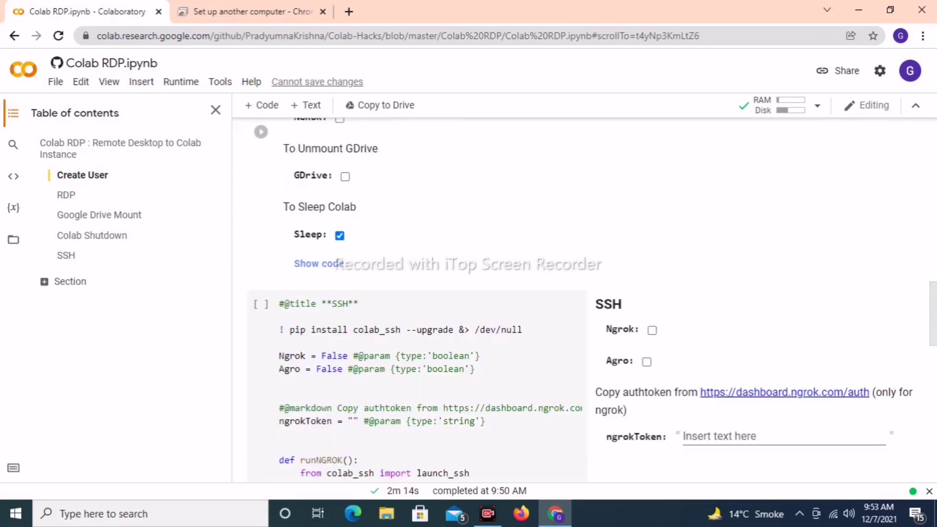
scroll(586, 301, "down", 13)
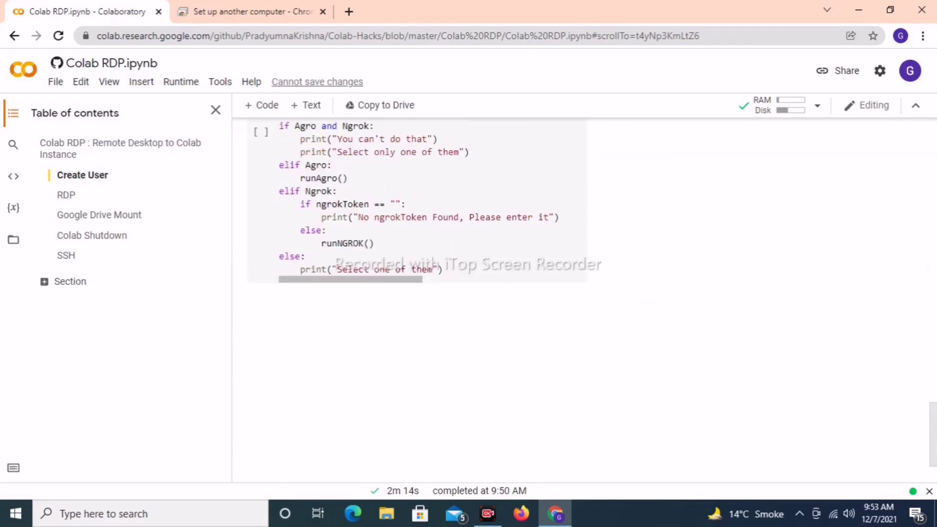
scroll(585, 300, "down", 2)
scroll(420, 268, "up", 5)
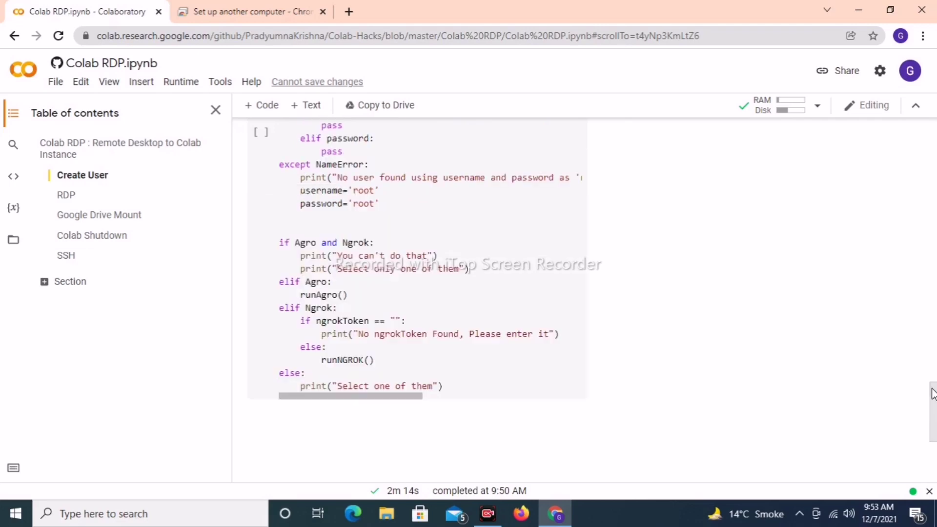
- Go to the Chrome Remote Desktop home page, access my computer and start a connection to the 9bf10044c7e1 machine
left_click(257, 10)
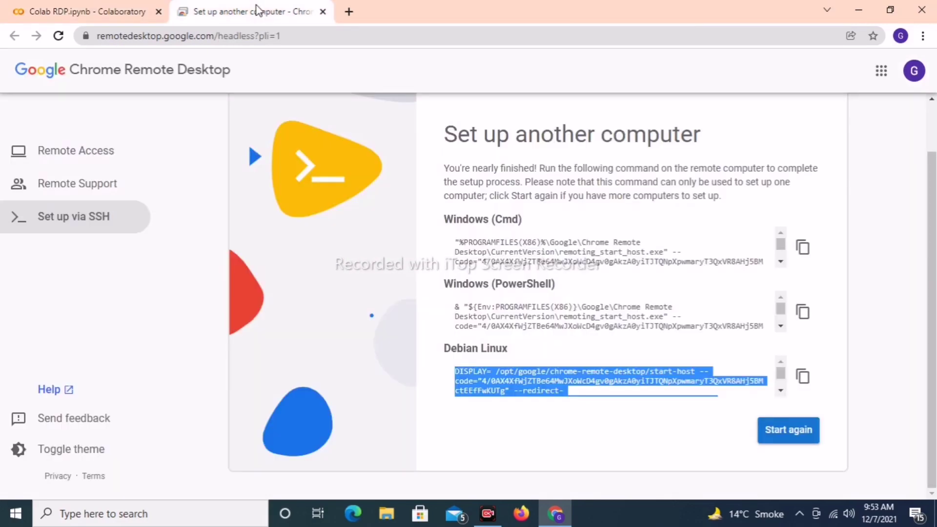
left_click(79, 71)
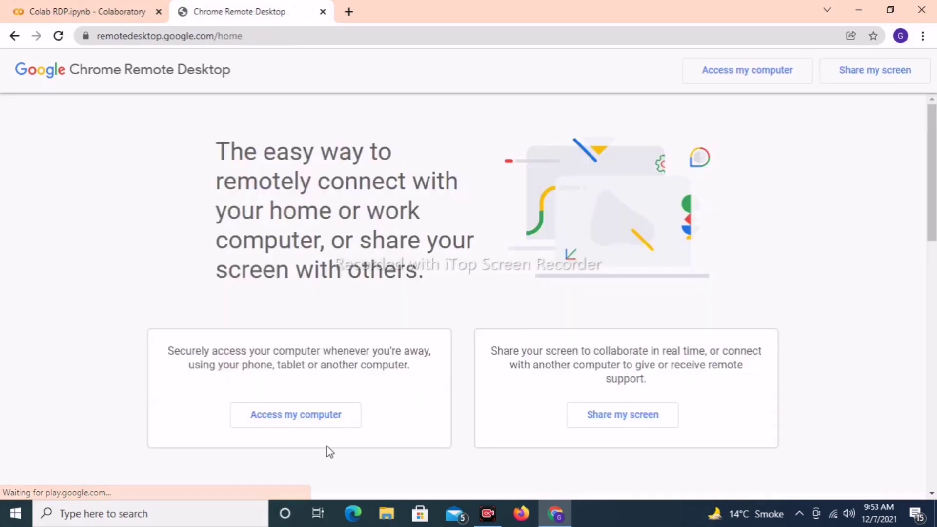
left_click(290, 418)
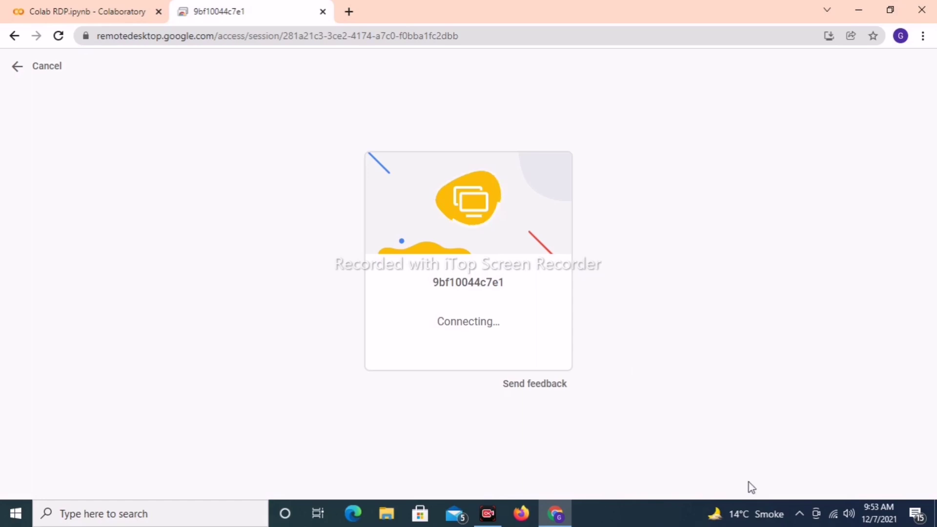
left_click(431, 315)
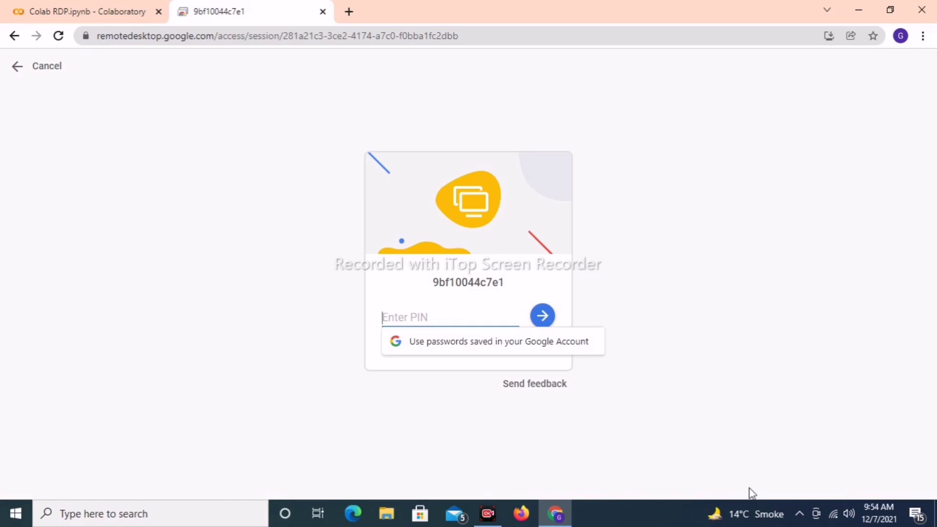
key("Escape")
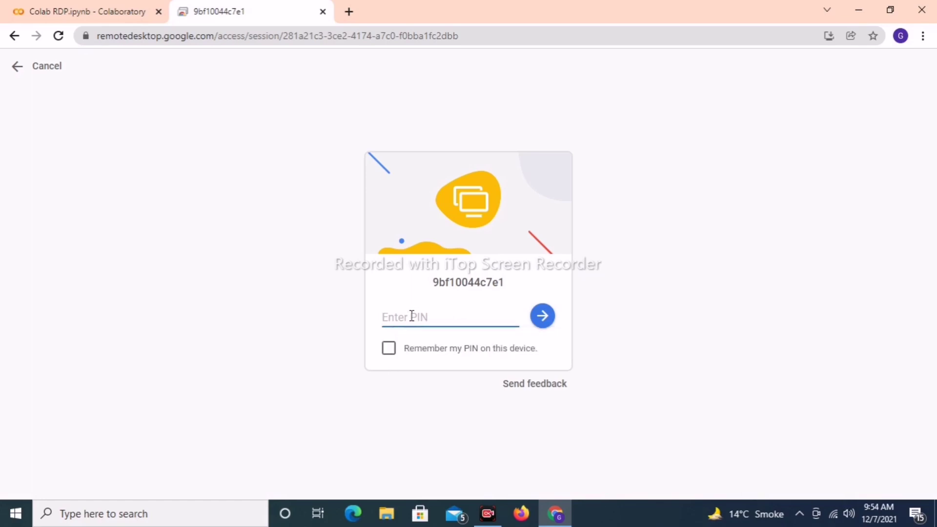
- Copy the PIN from the notebook's RDP cell and paste it into the PIN field for the 9bf10044c7e1 machine
left_click(110, 9)
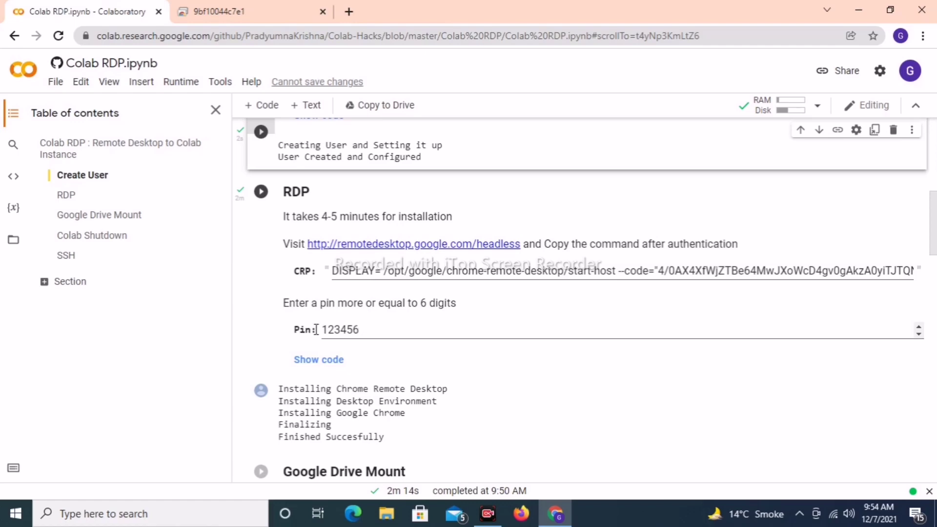
left_click_drag(359, 329, 323, 329)
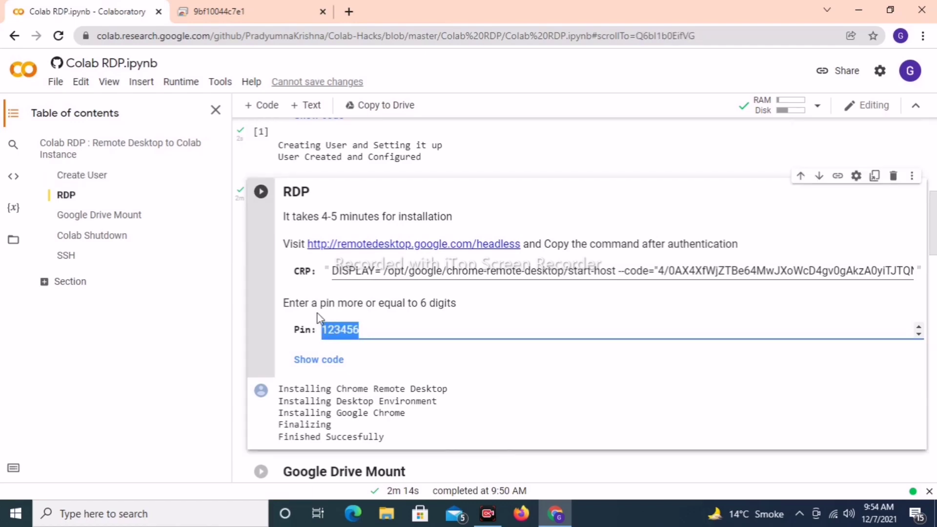
left_click(249, 11)
left_click(432, 317)
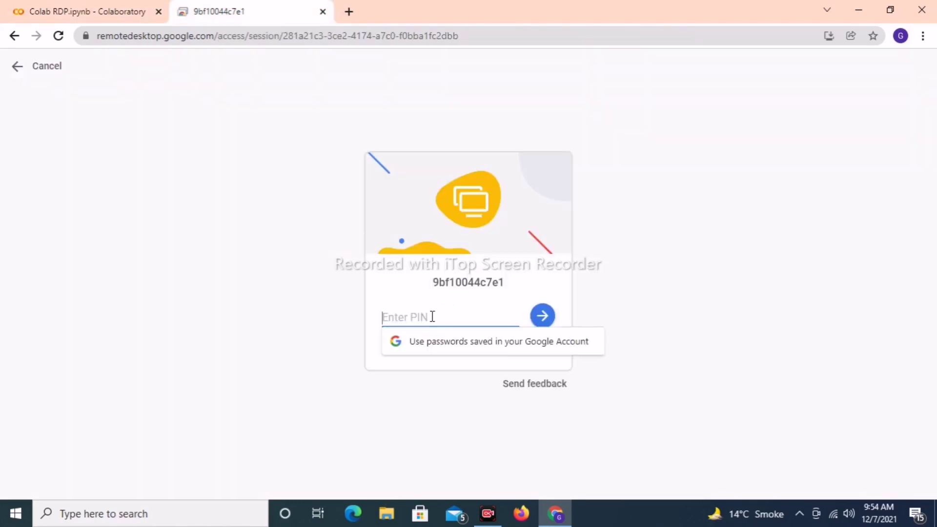
right_click(432, 317)
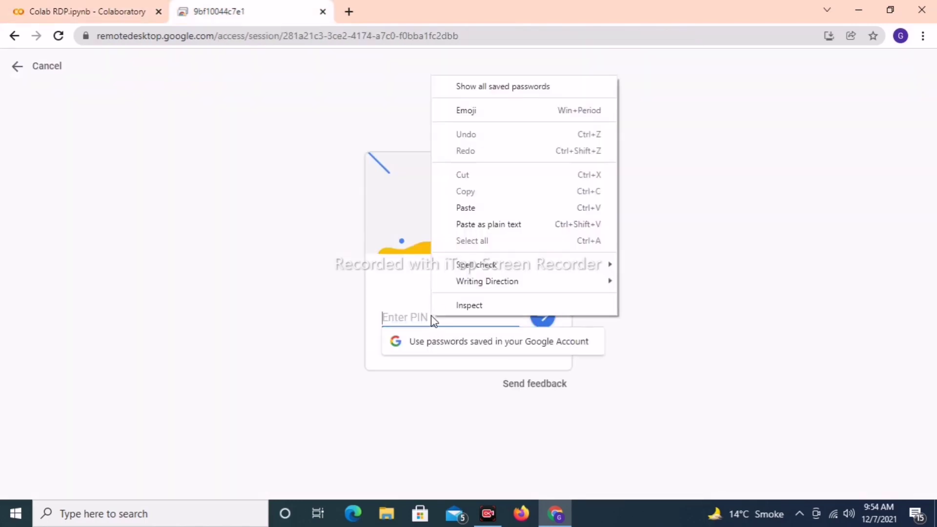
left_click(483, 208)
- Have the PIN remembered on this device, connect to the remote machine and decline to save the password
left_click(389, 350)
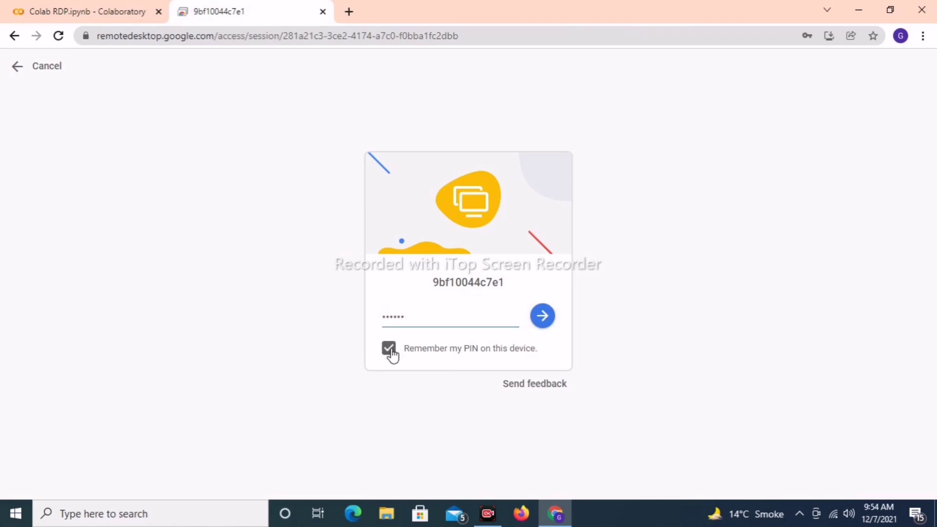
left_click(540, 322)
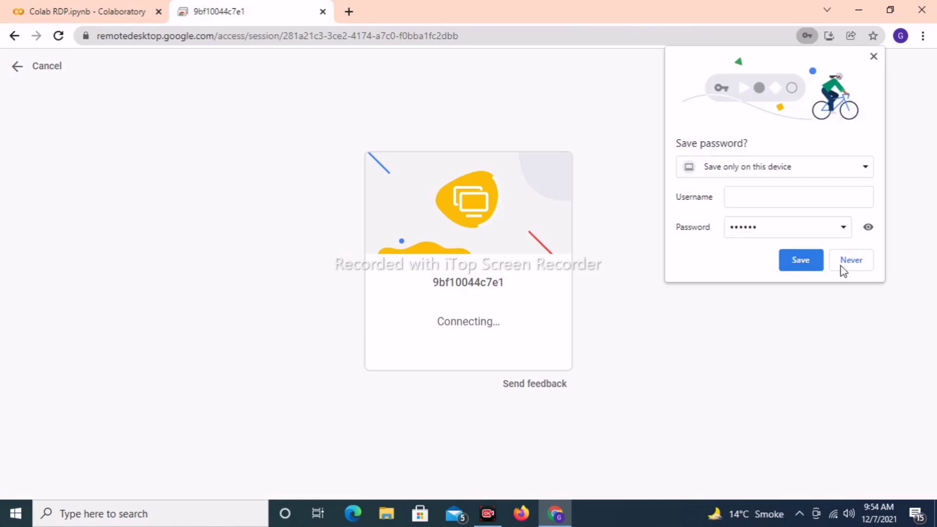
left_click(849, 260)
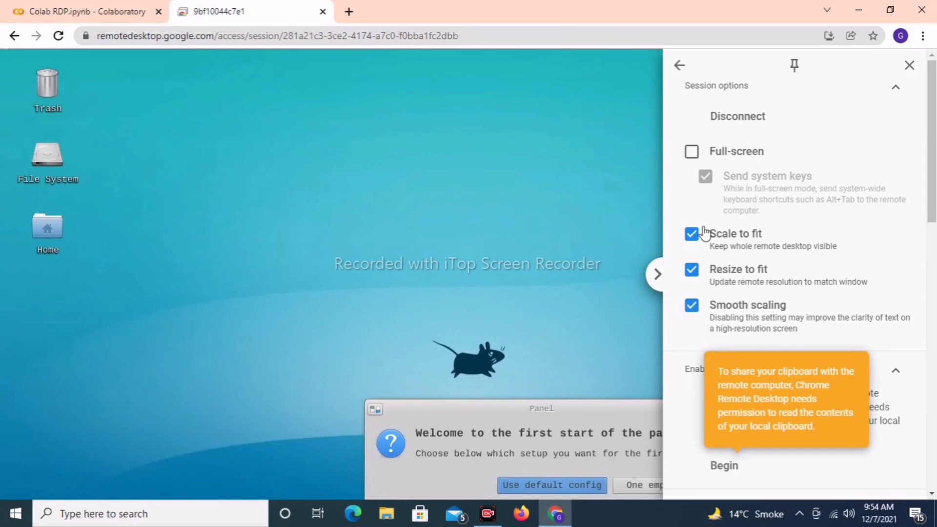
- Show the remote session full-screen with the session options hidden, and use the default config for the desktop panel
left_click(691, 152)
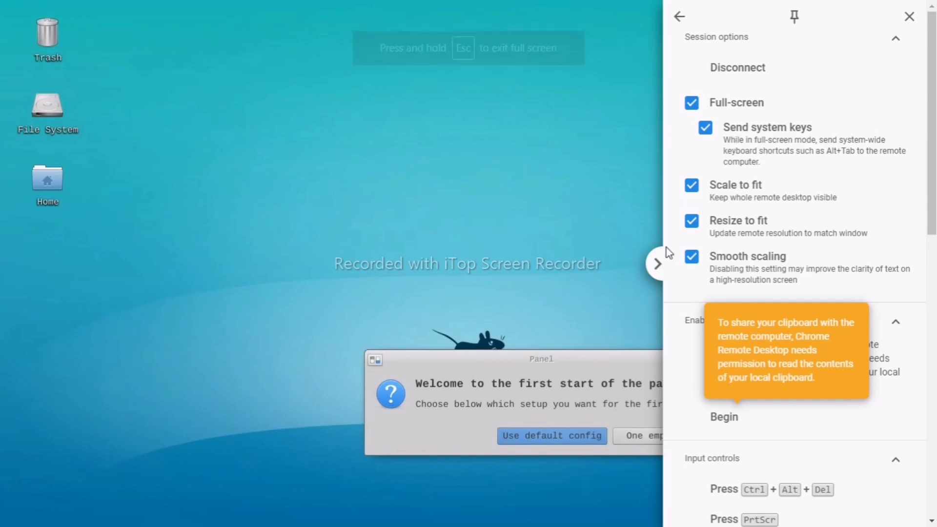
left_click(657, 266)
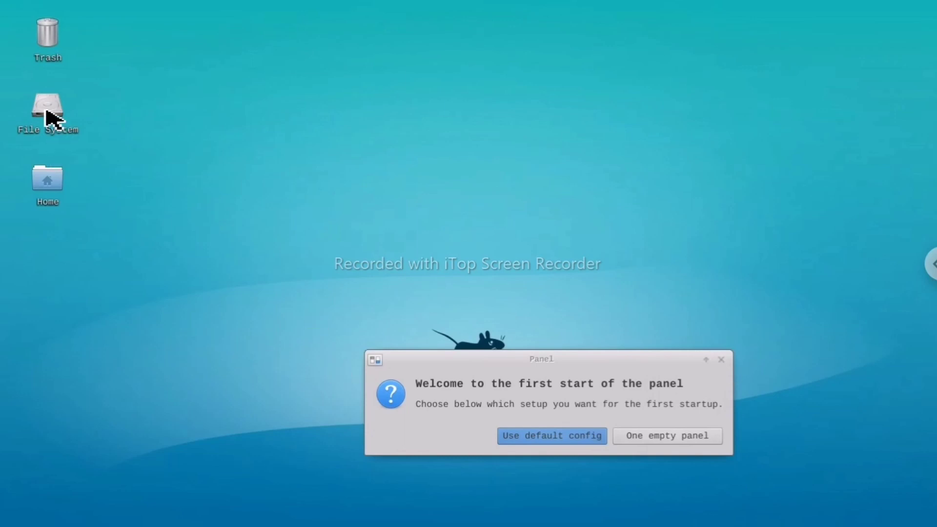
left_click(566, 442)
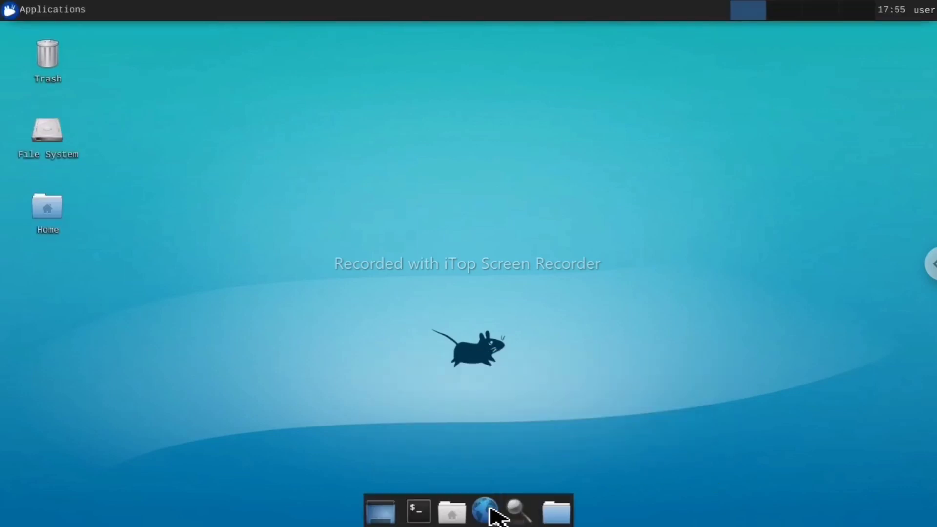
- Launch Google Chrome on the remote desktop as default browser, maximise it and replace the welcome page with a new tab
left_click(484, 512)
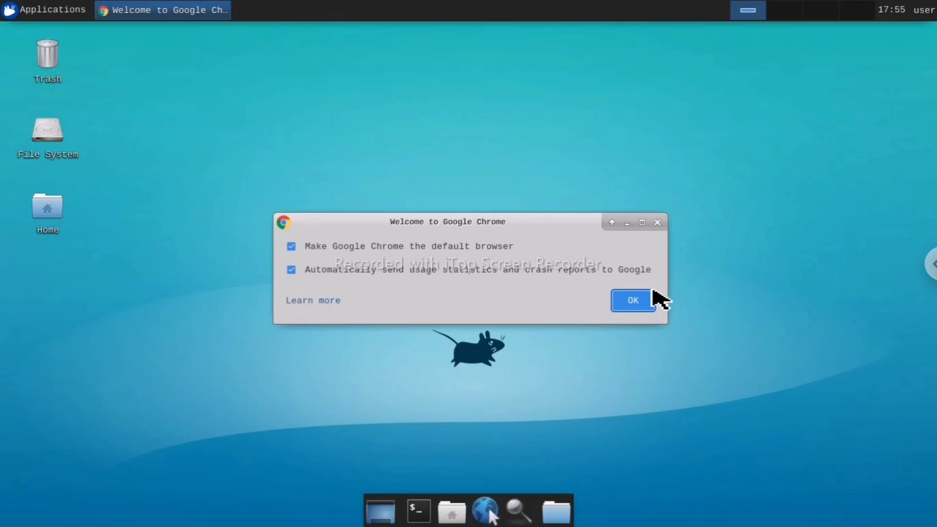
left_click(631, 303)
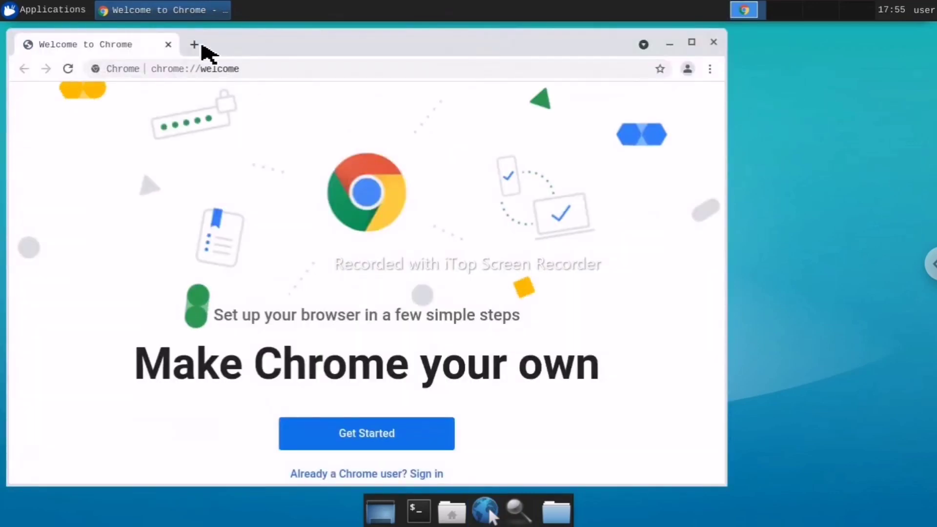
left_click(692, 43)
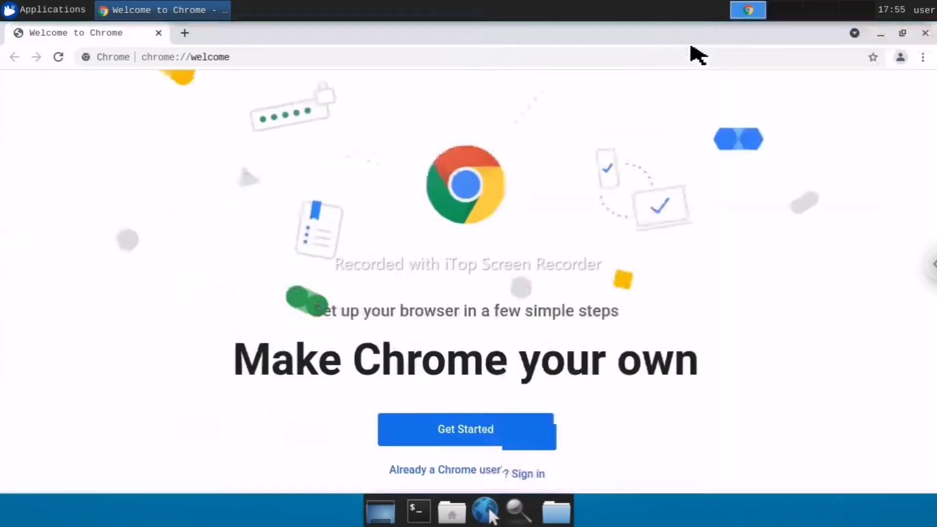
left_click(186, 35)
left_click(158, 33)
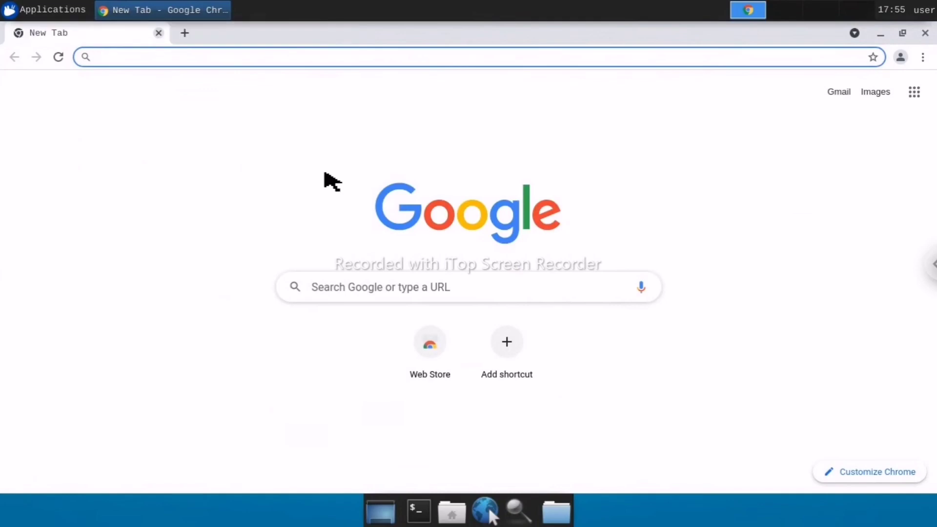
- Search Google for "internet speed test" in the remote browser
left_click(405, 291)
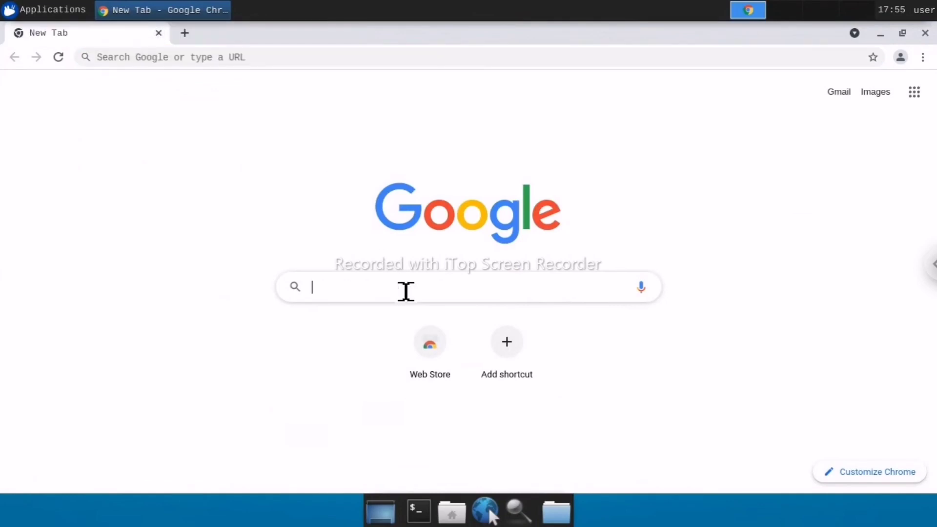
type("intern")
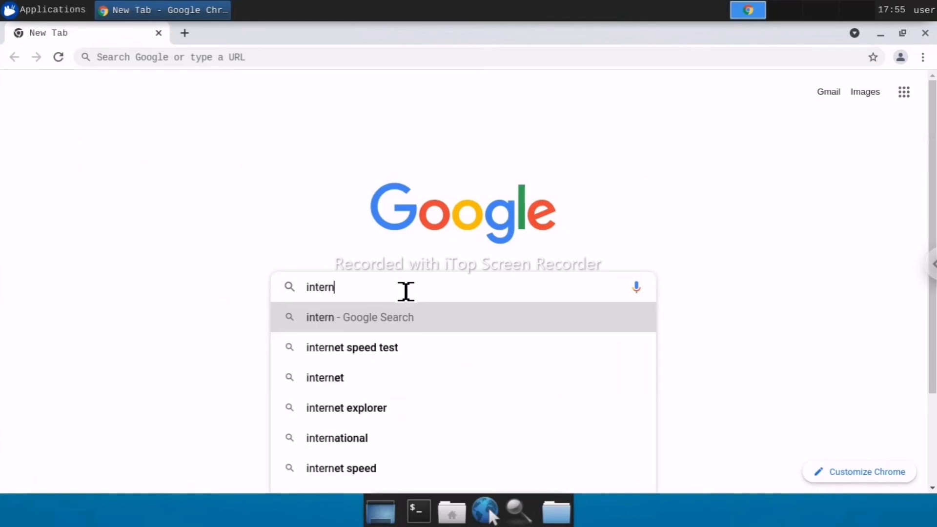
type("et")
key("Return")
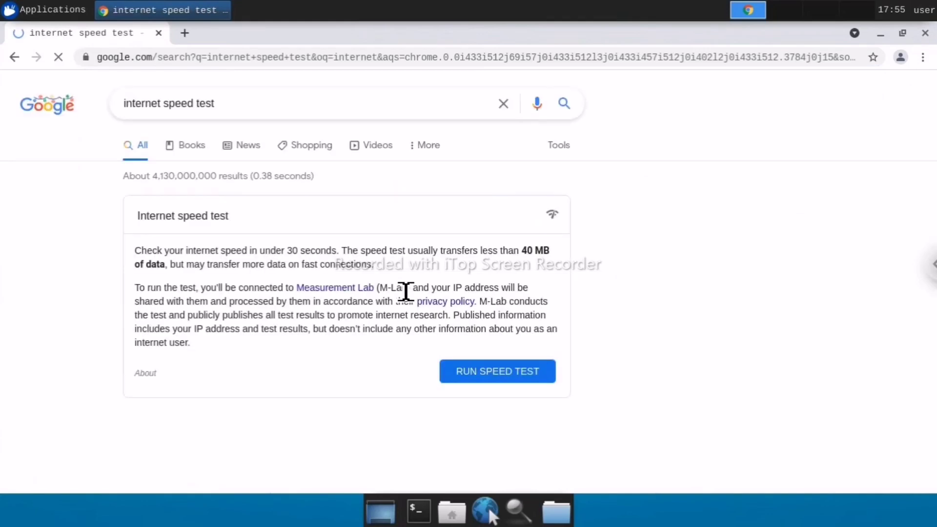
- Open the Speedtest by Ookla result and run the speed test, keeping the gauge in view
scroll(935, 200, "down", 2)
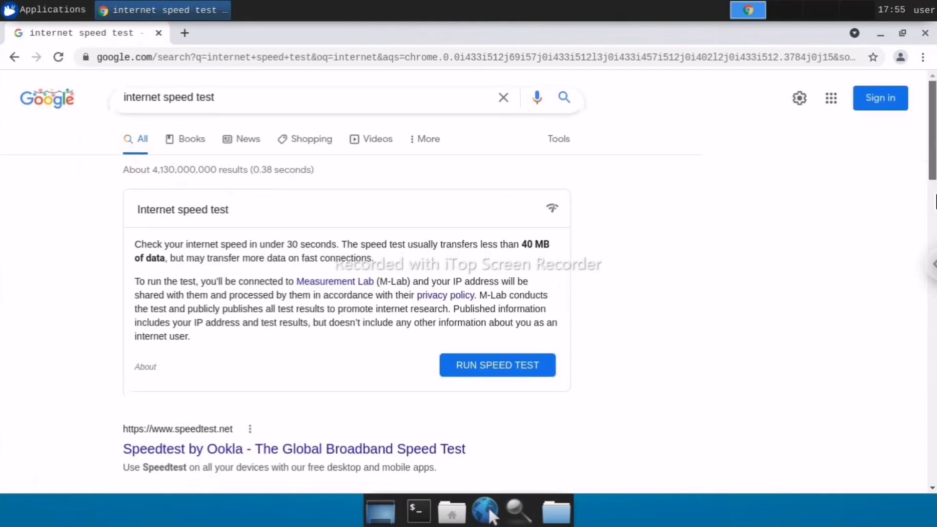
scroll(934, 200, "down", 3)
scroll(391, 303, "down", 1)
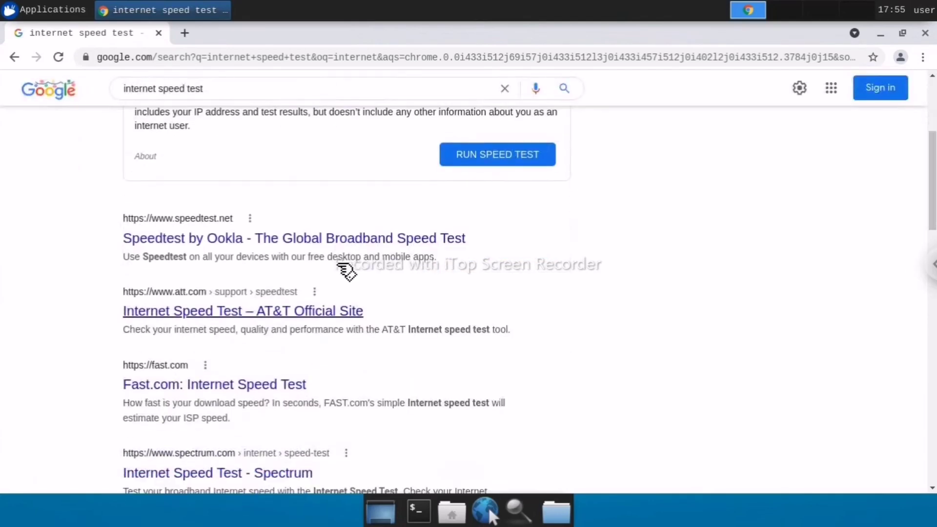
left_click(324, 244)
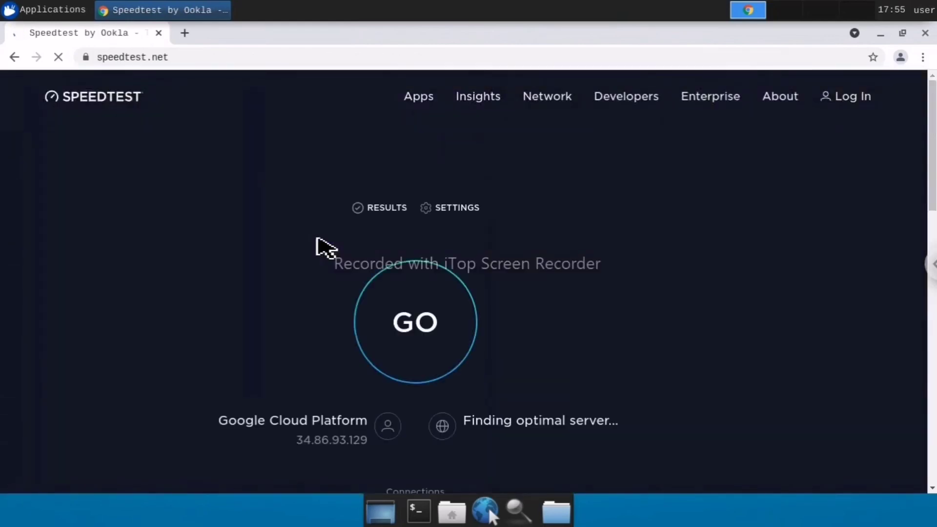
left_click(441, 345)
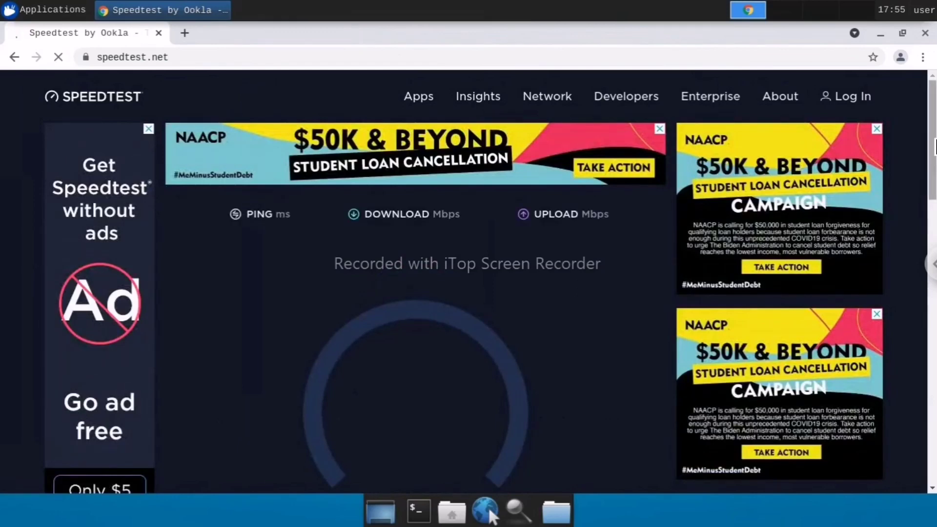
scroll(933, 156, "down", 3)
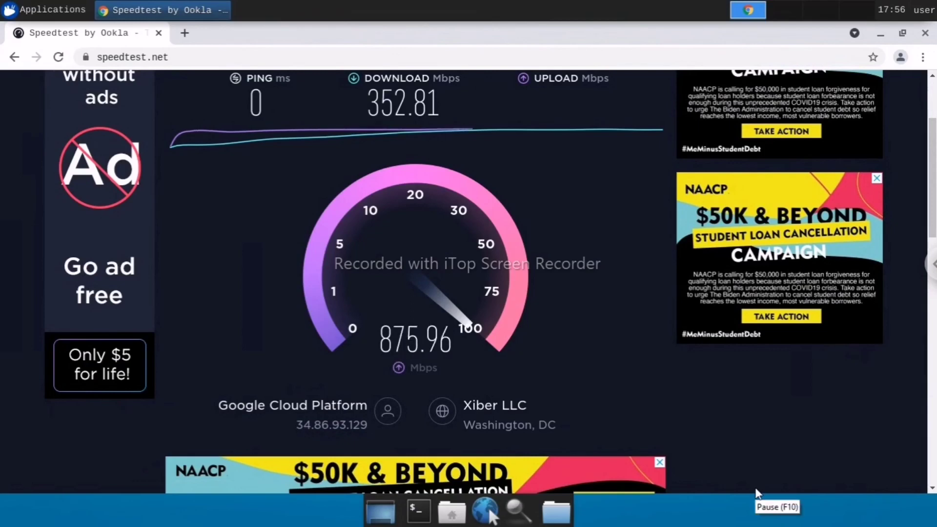
- Replace the speed test page with a new tab, search Google for "whats my ip" and open the whatismyipaddress.com result
left_click(184, 33)
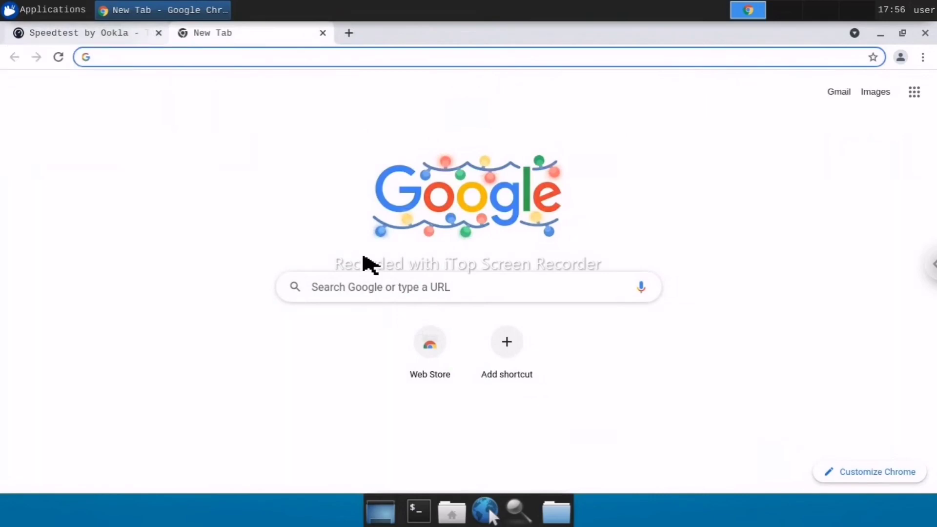
left_click(408, 303)
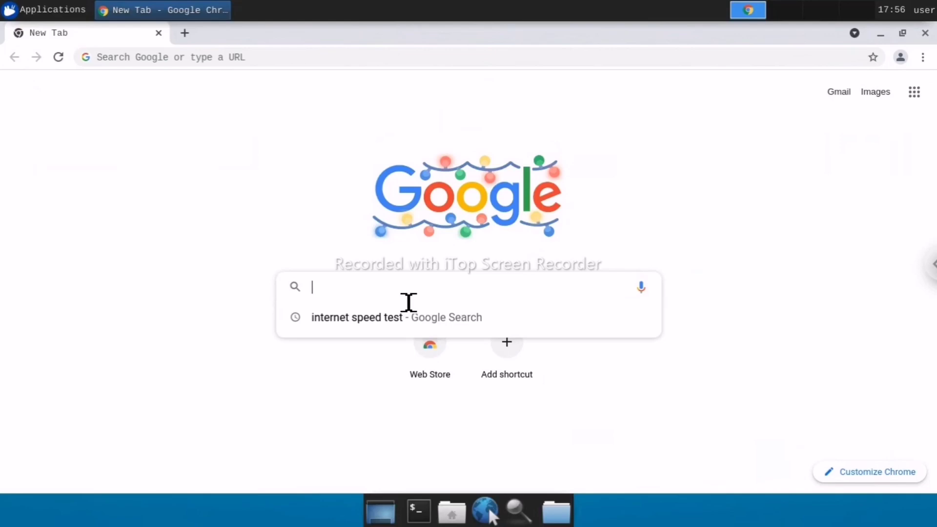
type("whats")
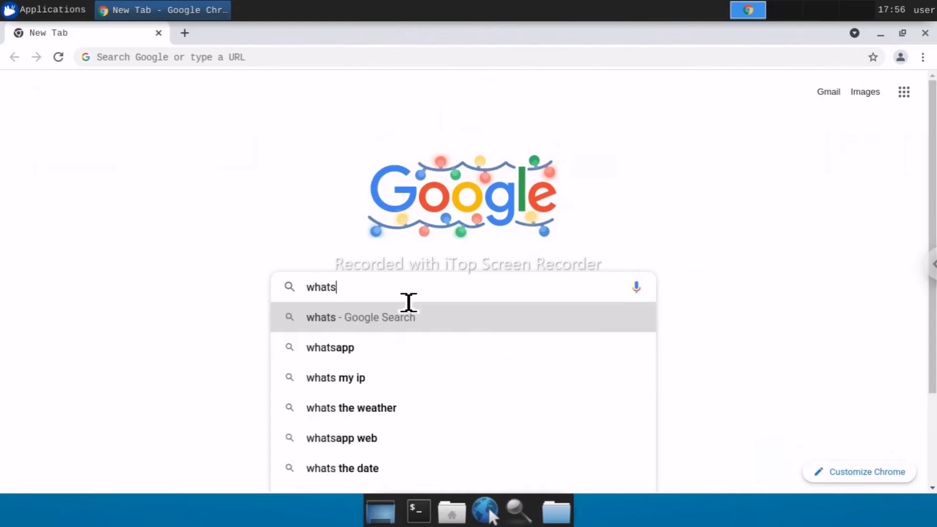
left_click(345, 387)
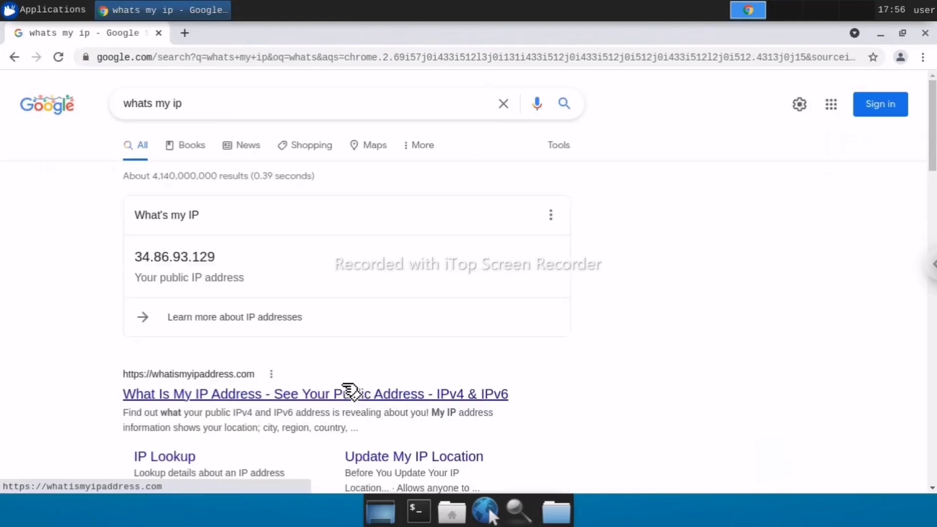
left_click(358, 397)
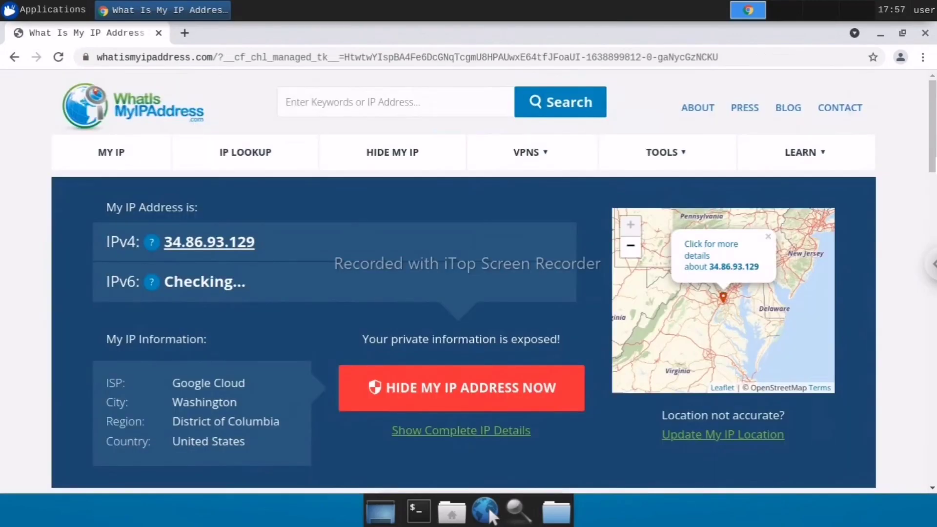
scroll(358, 396, "down", 1)
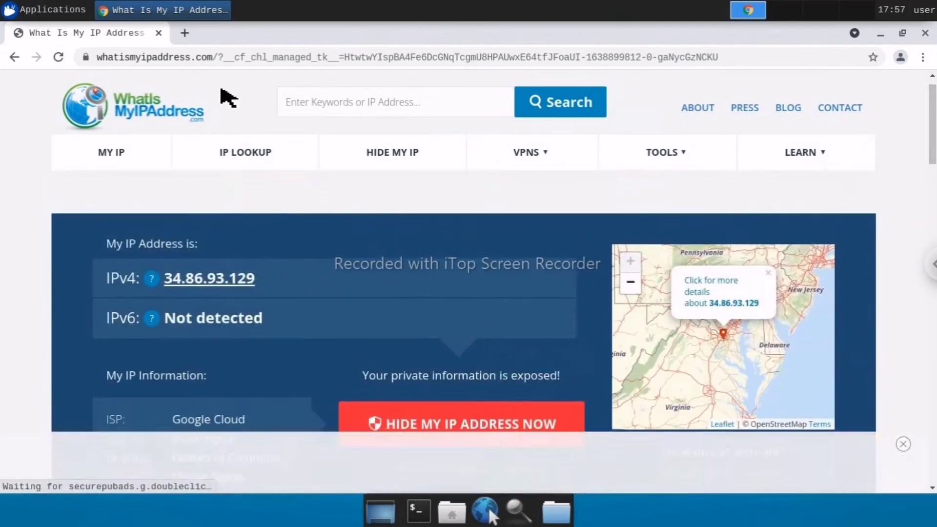
- Open a new browser tab beside the IP address page
left_click(188, 37)
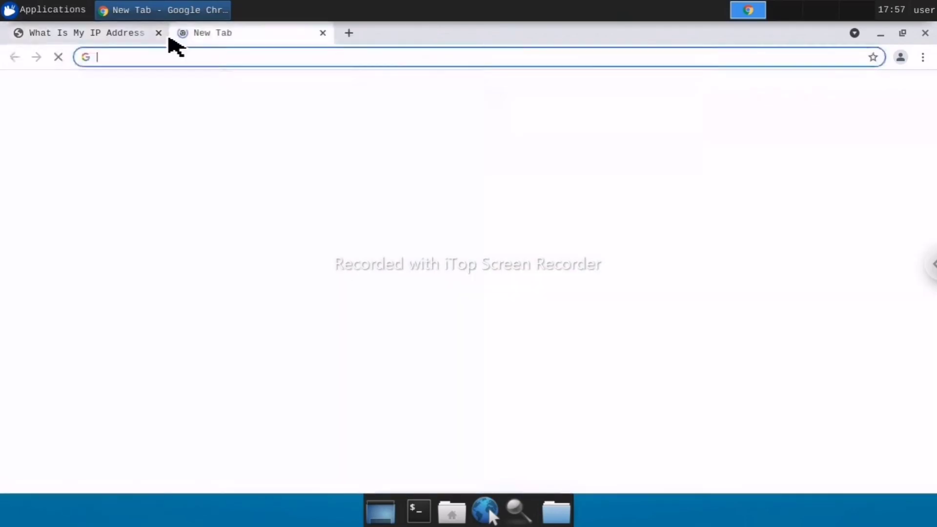